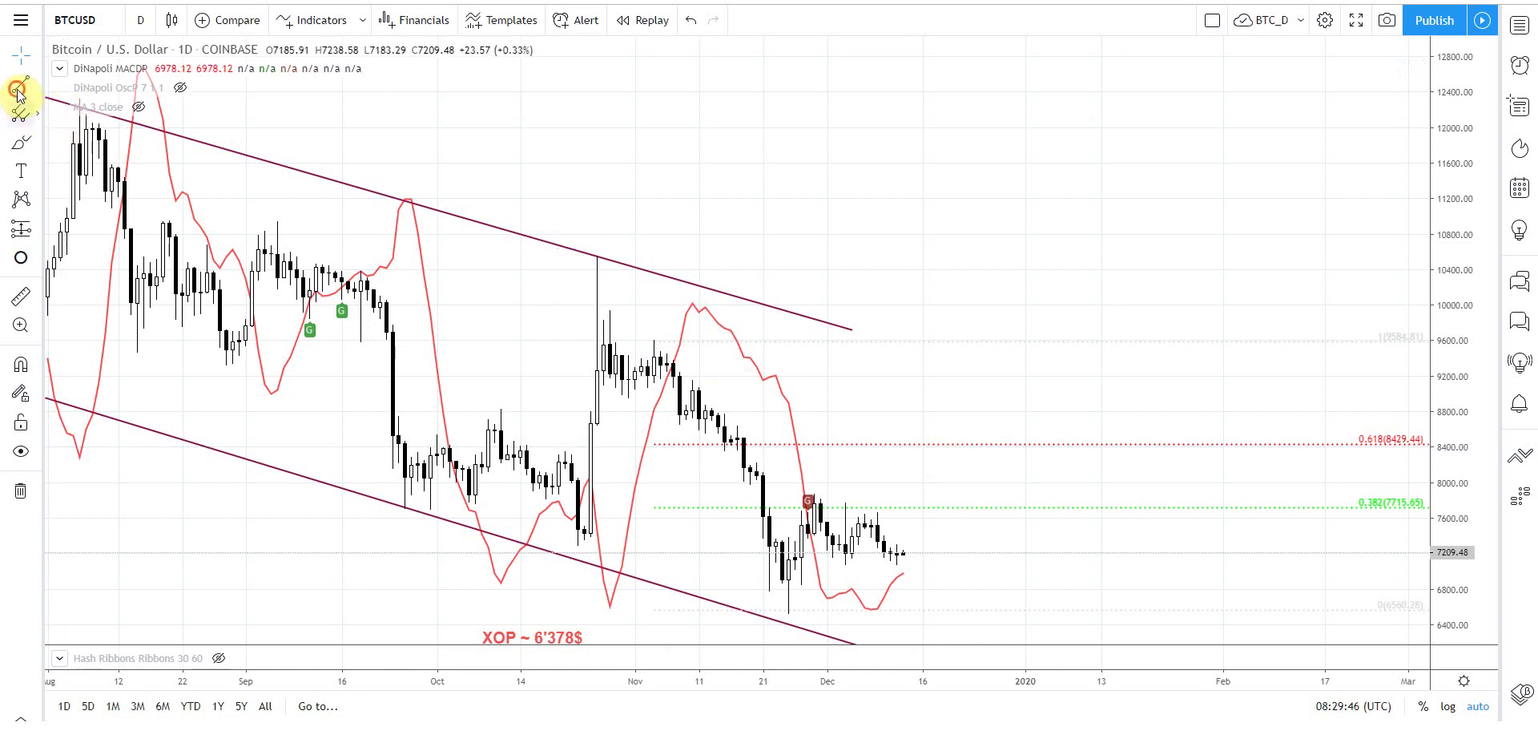
Draw a trend line from the 25 Nov low to the 29 Nov swing high.
key(alt+t)
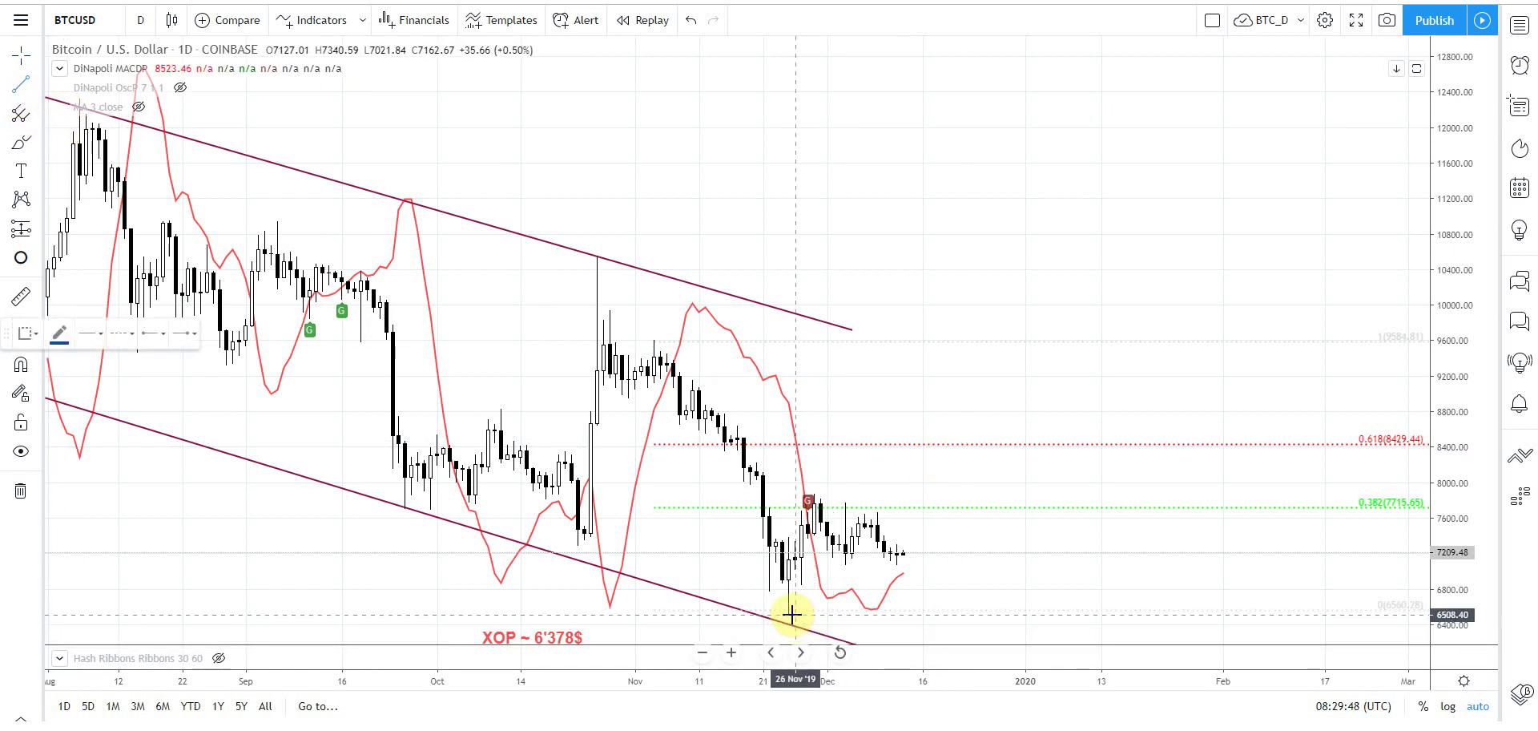
click(789, 614)
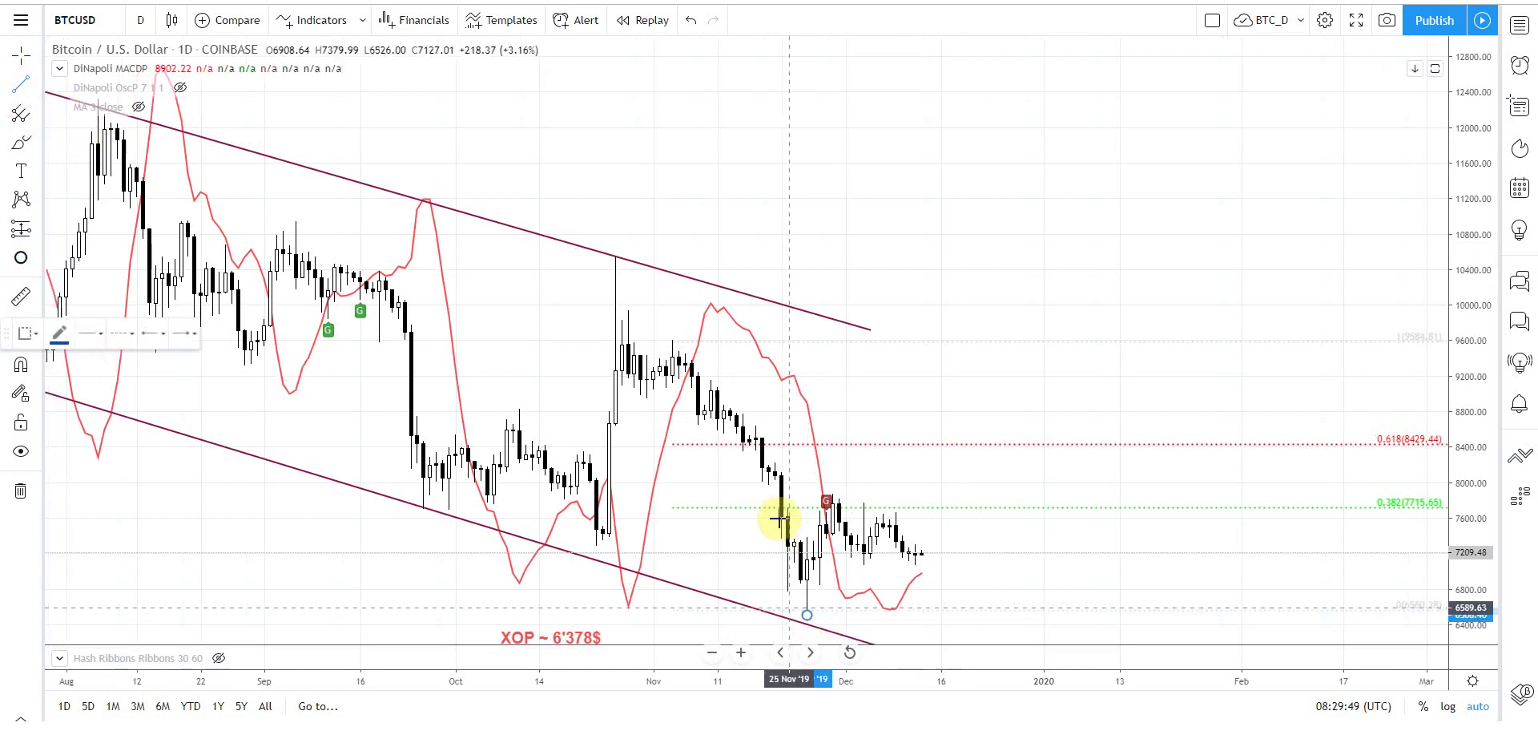
click(834, 491)
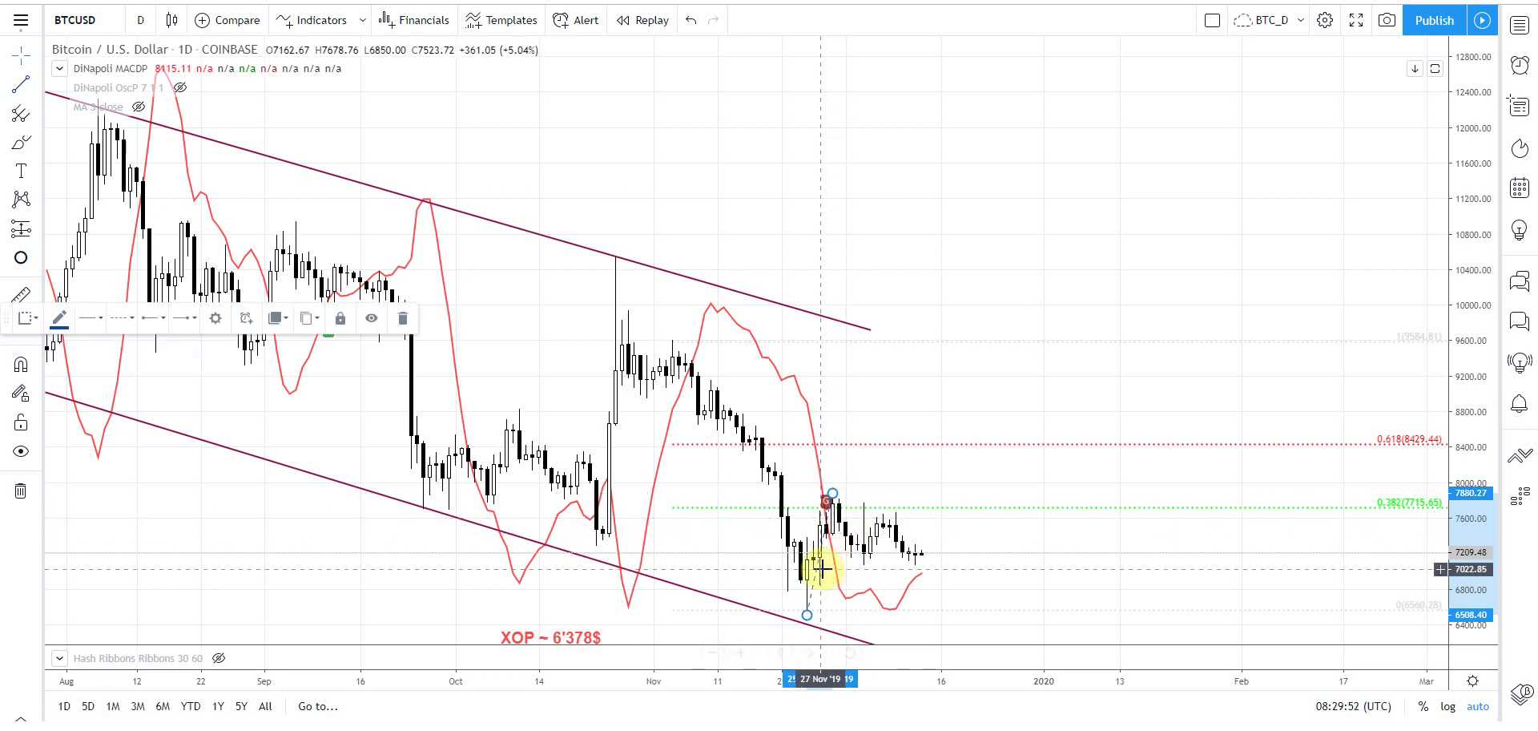
Place a copy of the swing line rising from the latest candle, keeping the original on 25–29 Nov.
key(Delete)
drag(923, 541, 935, 541)
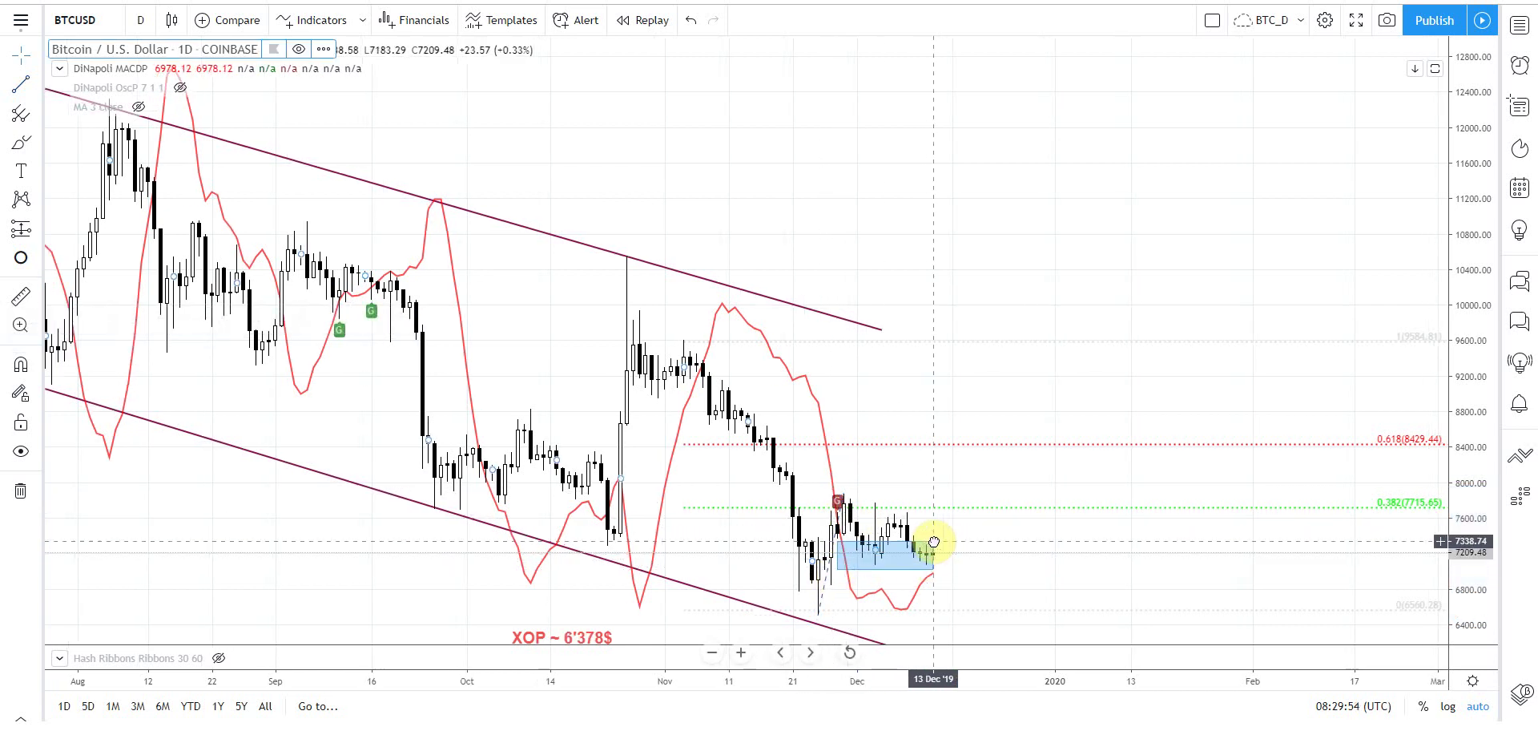
key(ctrl+z)
mouse_move(830, 592)
mouse_down()
mouse_move(961, 524)
mouse_move(937, 532)
mouse_up()
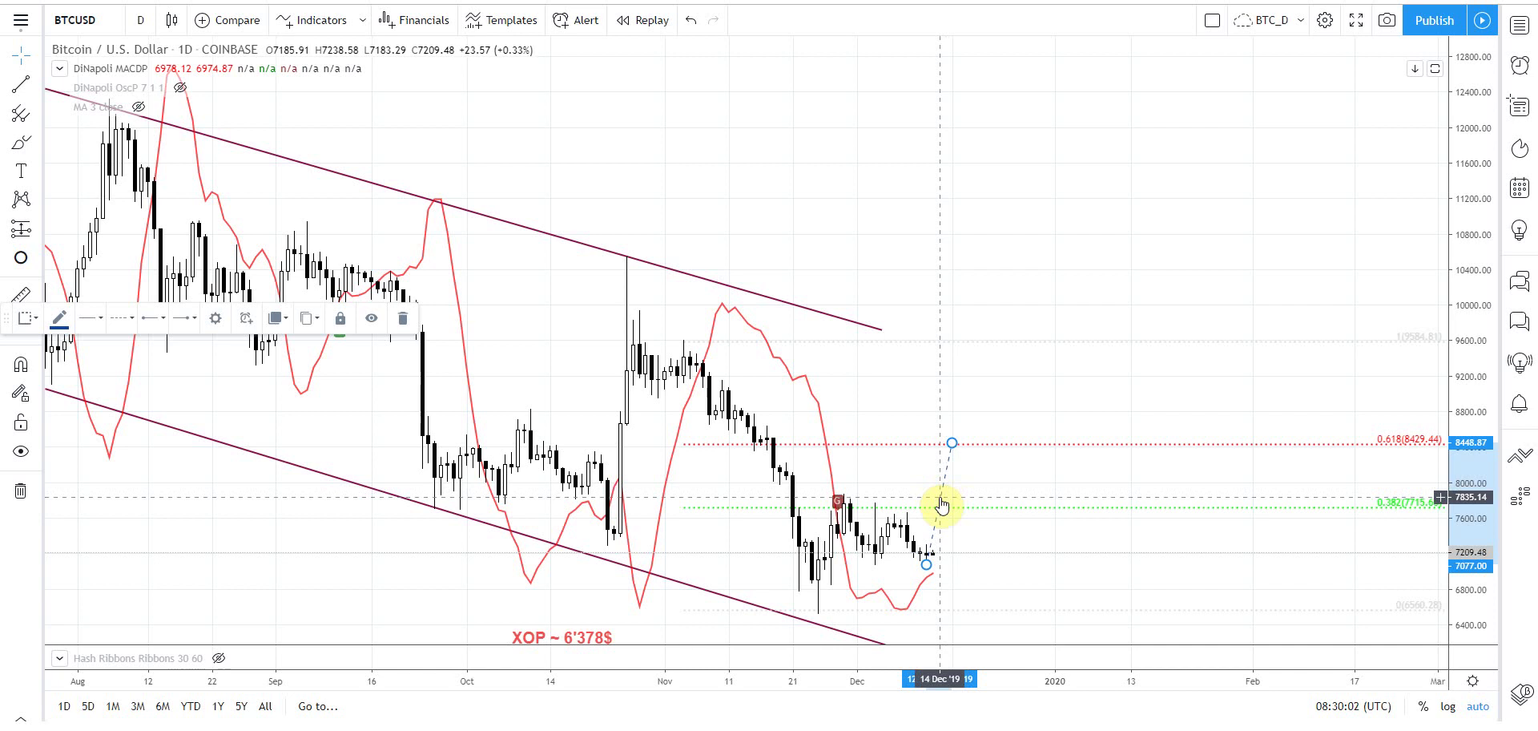
click(939, 498)
drag(933, 528, 825, 578)
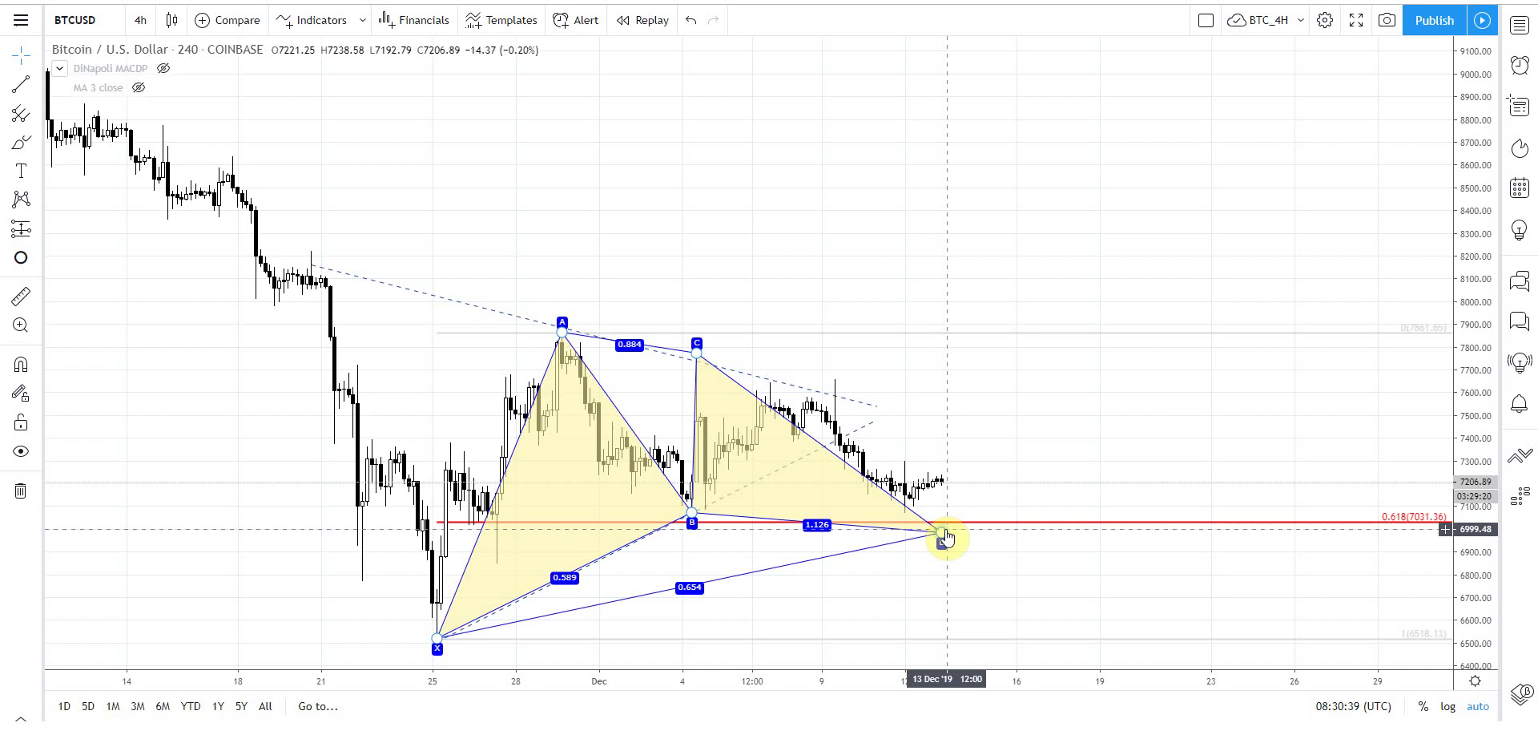
Deselect the XABCD pattern, leaving point D just below the 0.618 (7031.36) level.
click(694, 523)
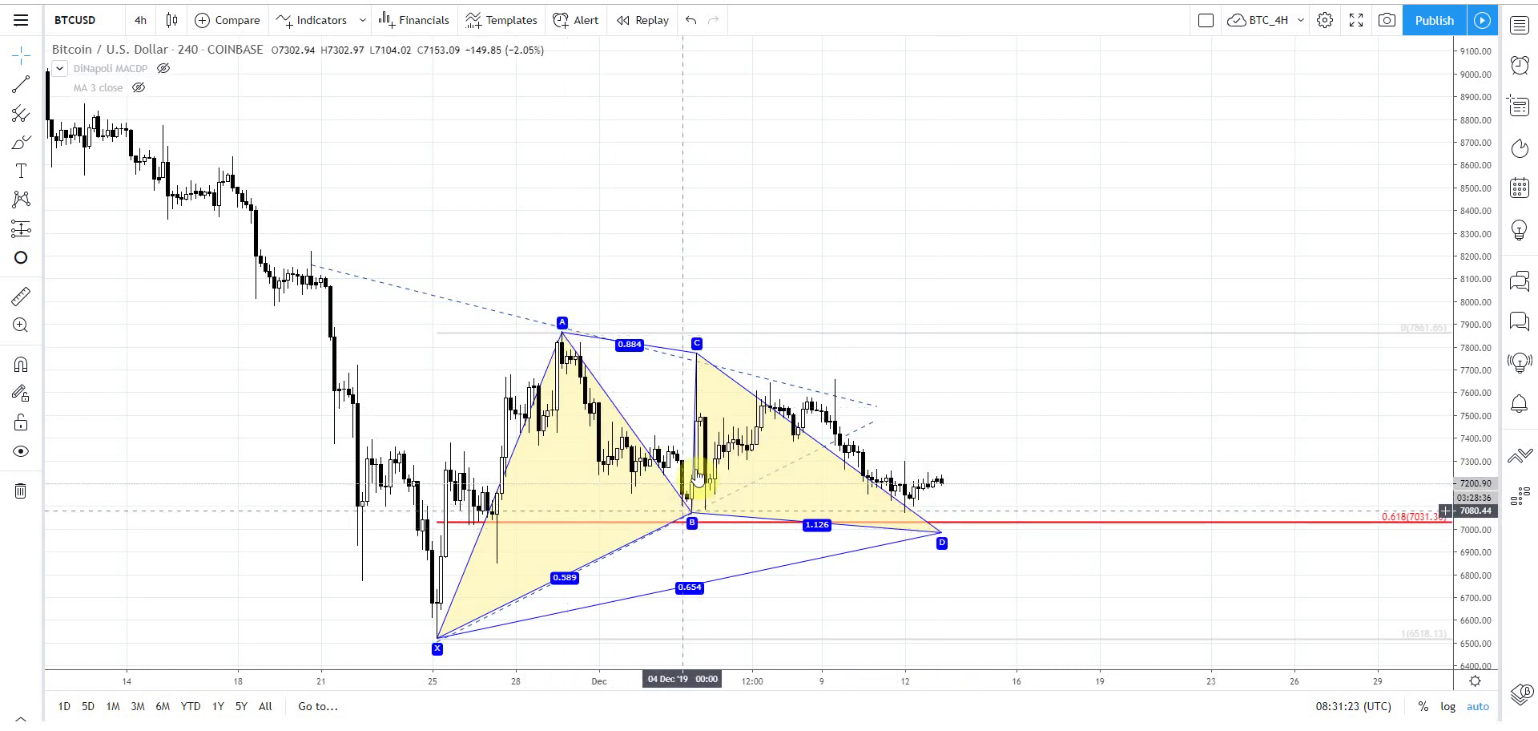
click(943, 533)
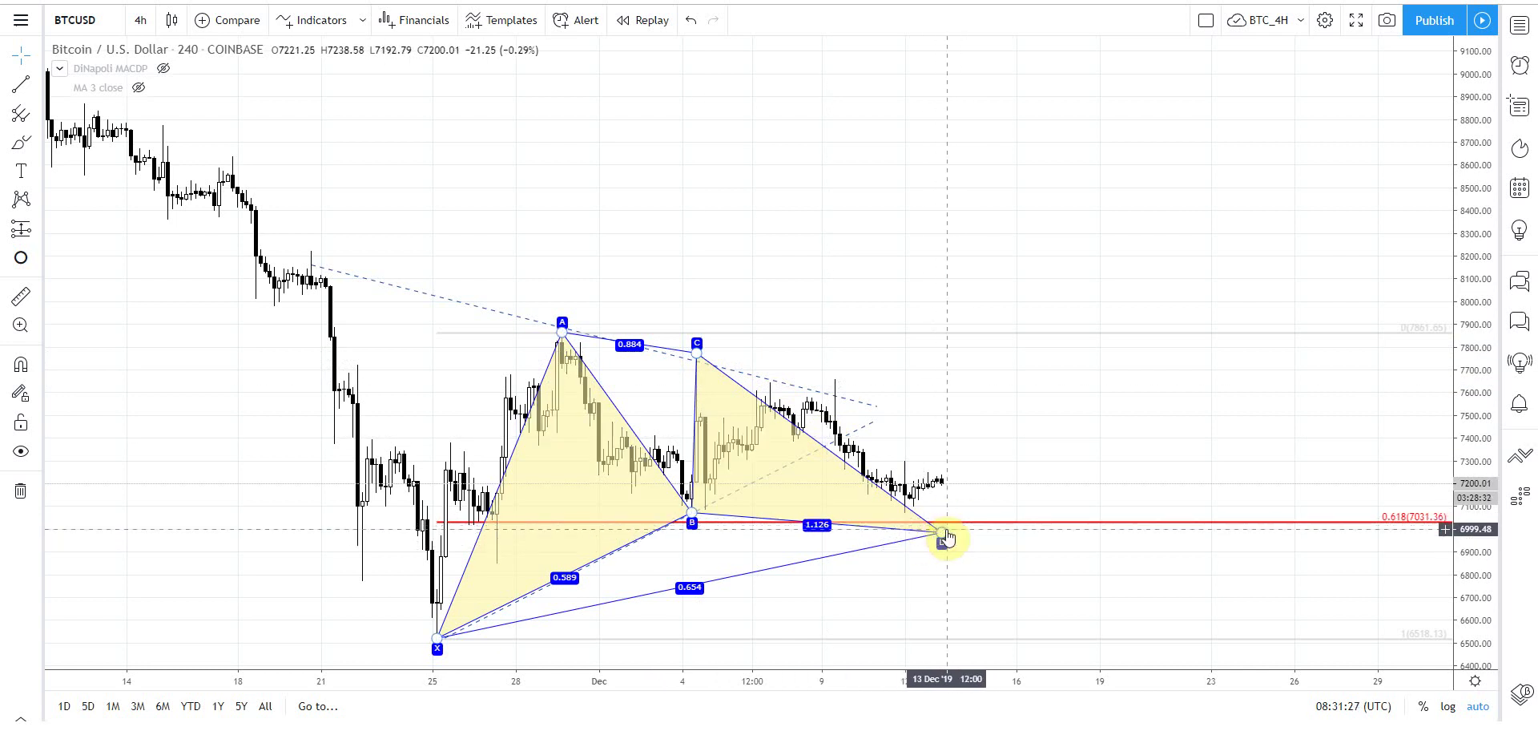
click(953, 525)
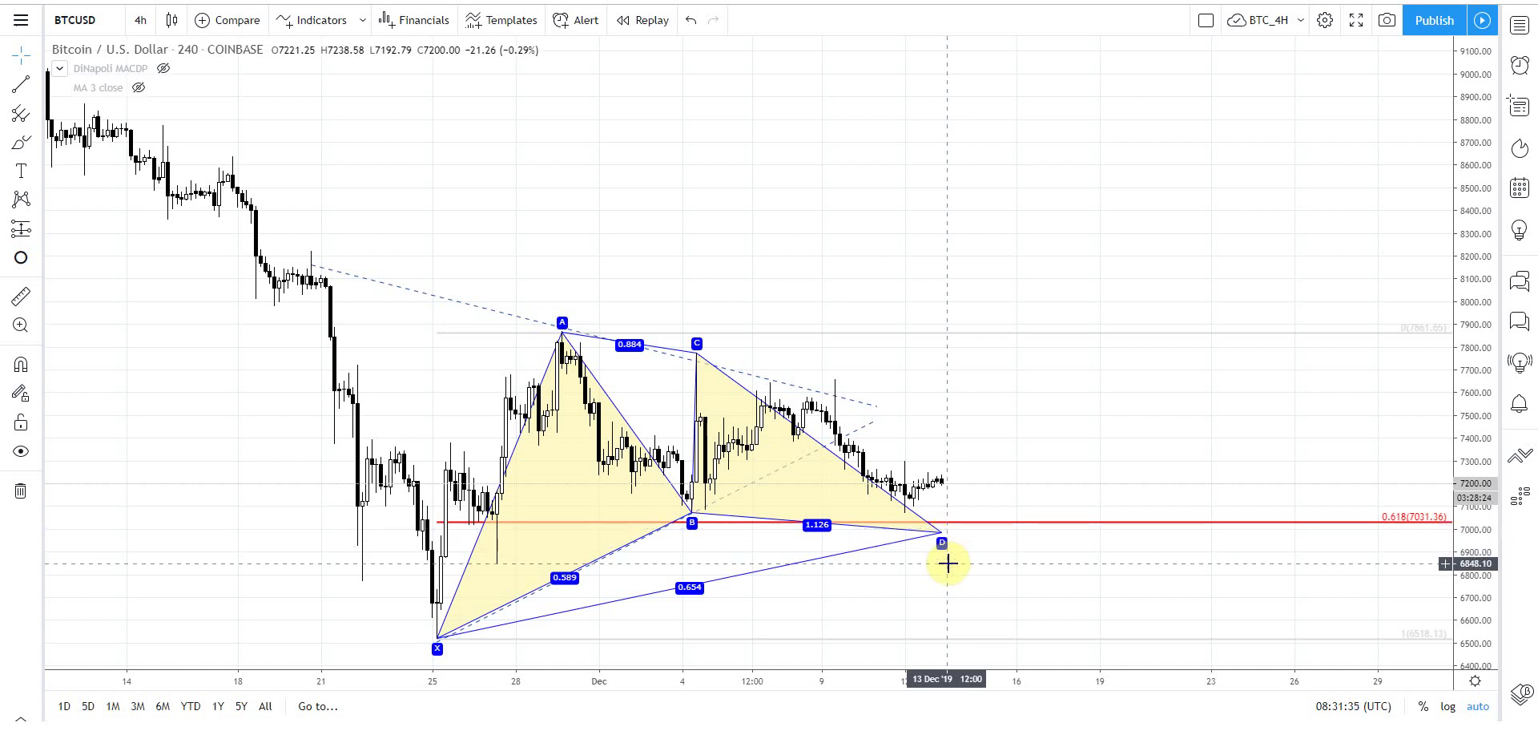
click(943, 529)
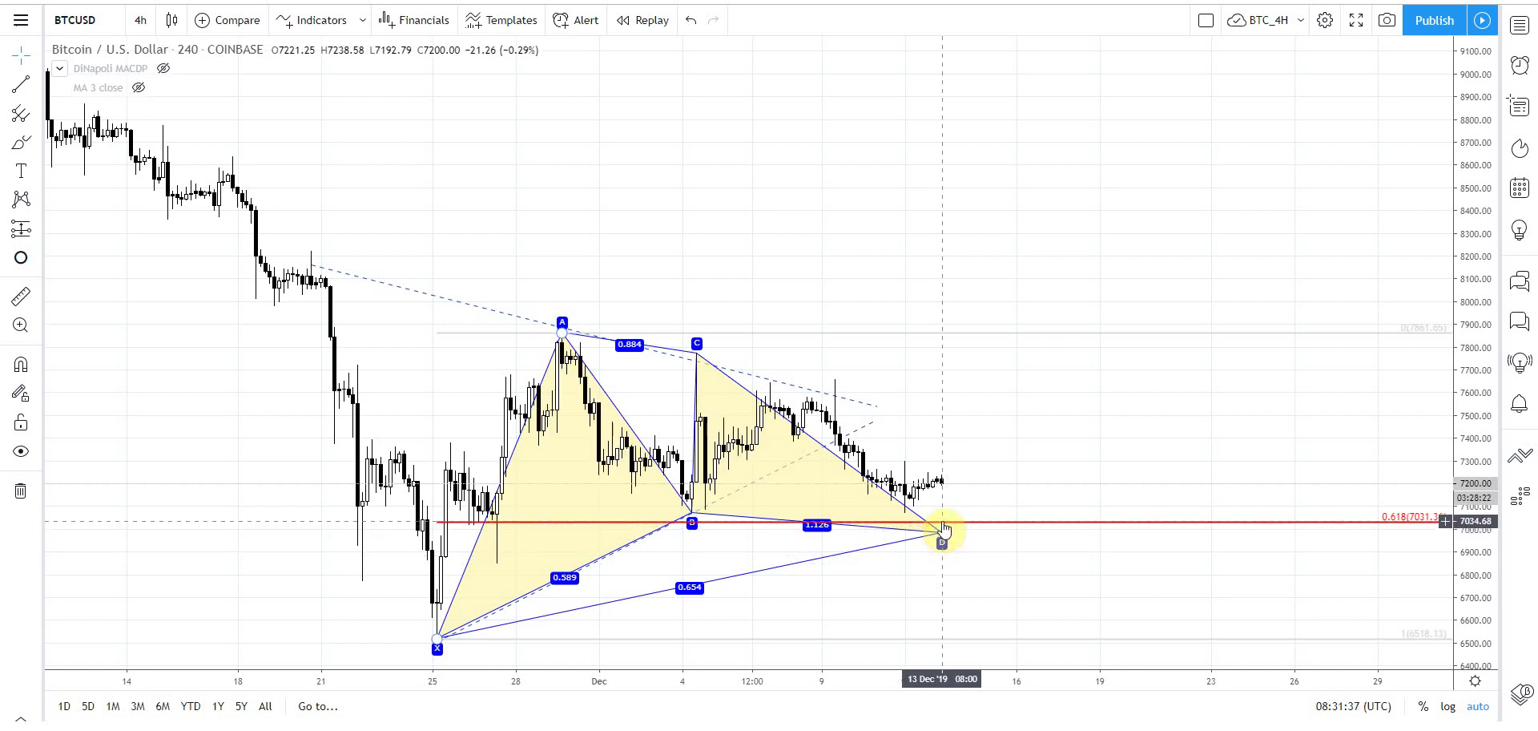
click(955, 533)
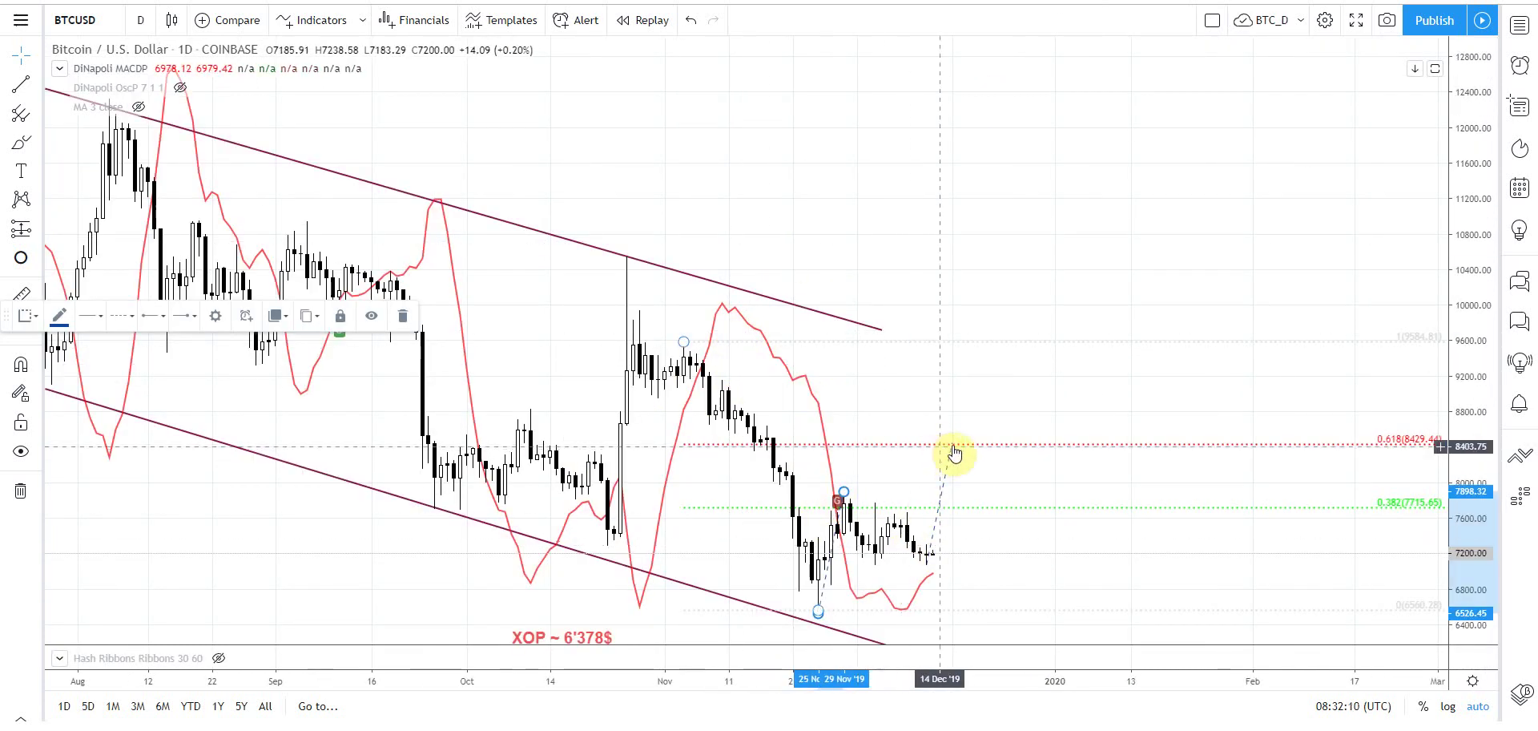
drag(954, 454, 952, 338)
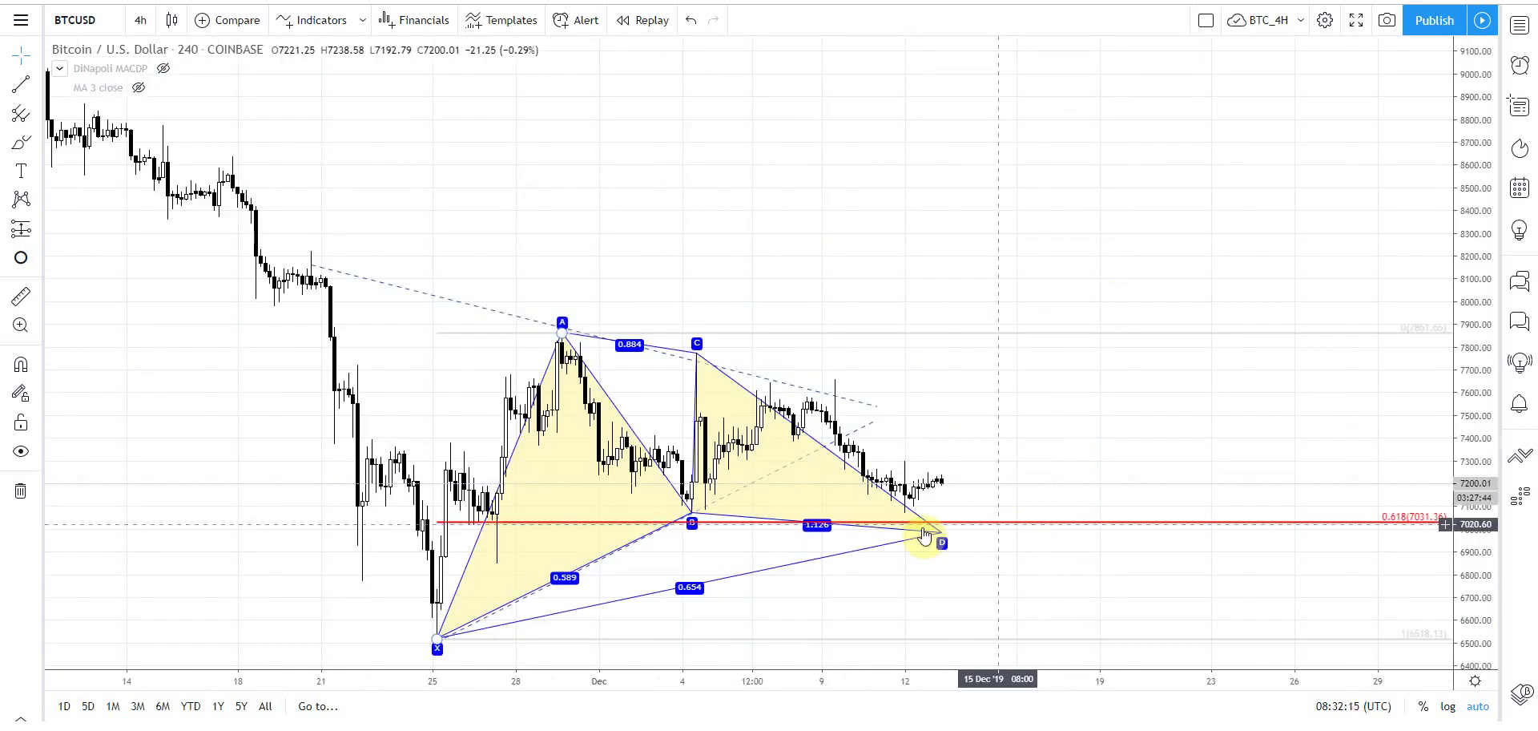